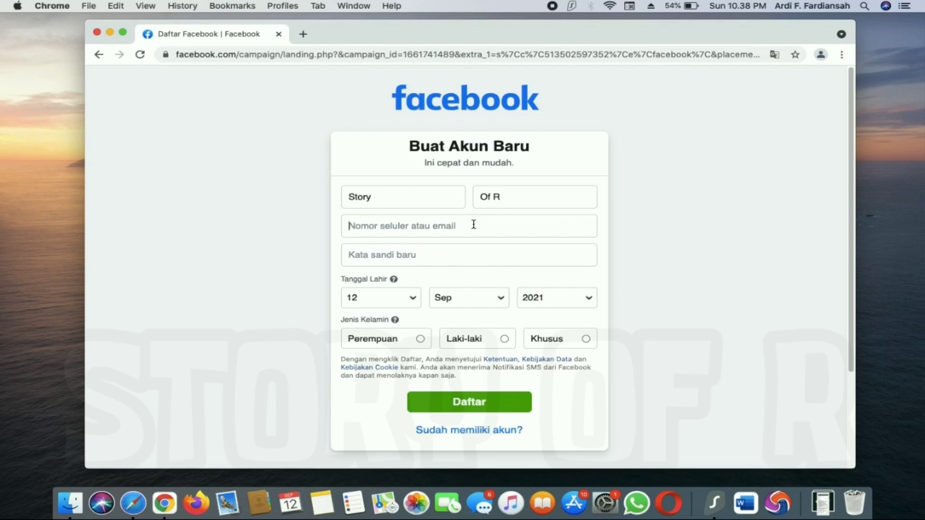
Enter the account e-mail address in both e-mail fields and type a password.
left_click(473, 224)
type("boss")
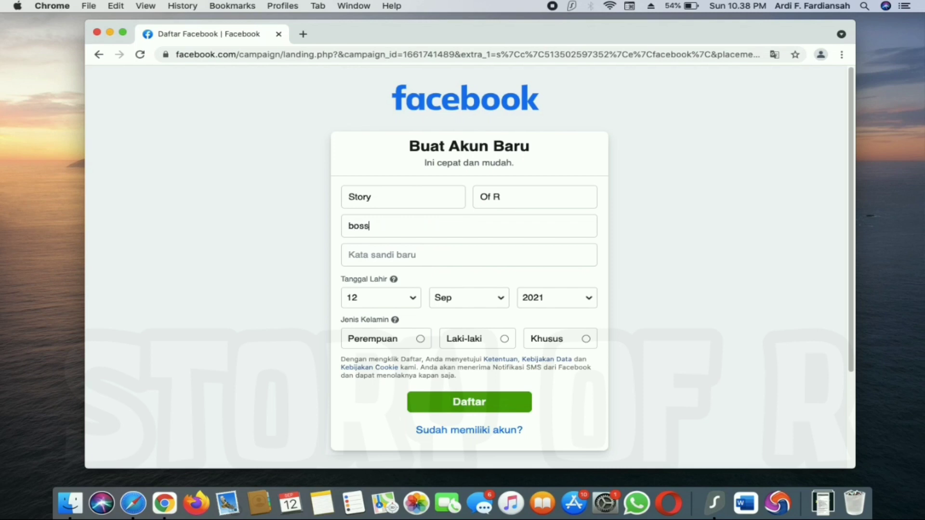
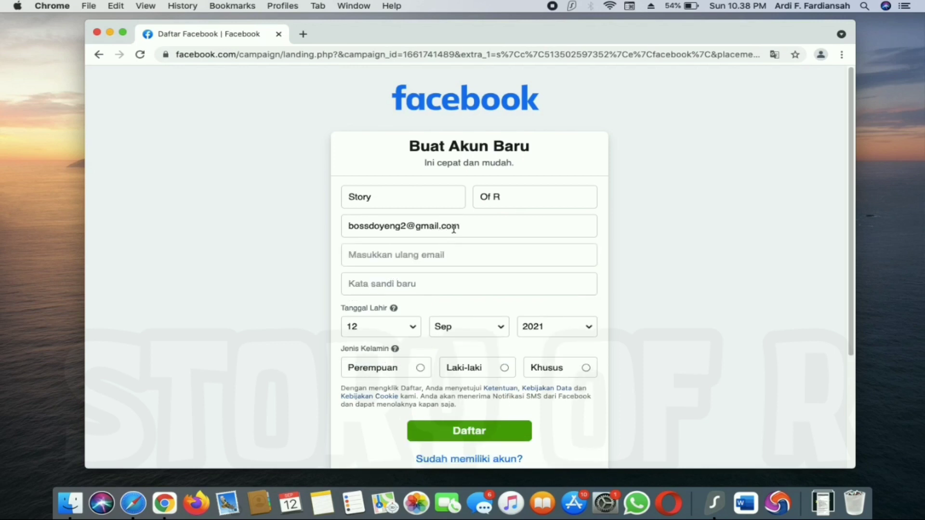
left_click(431, 253)
type("boss")
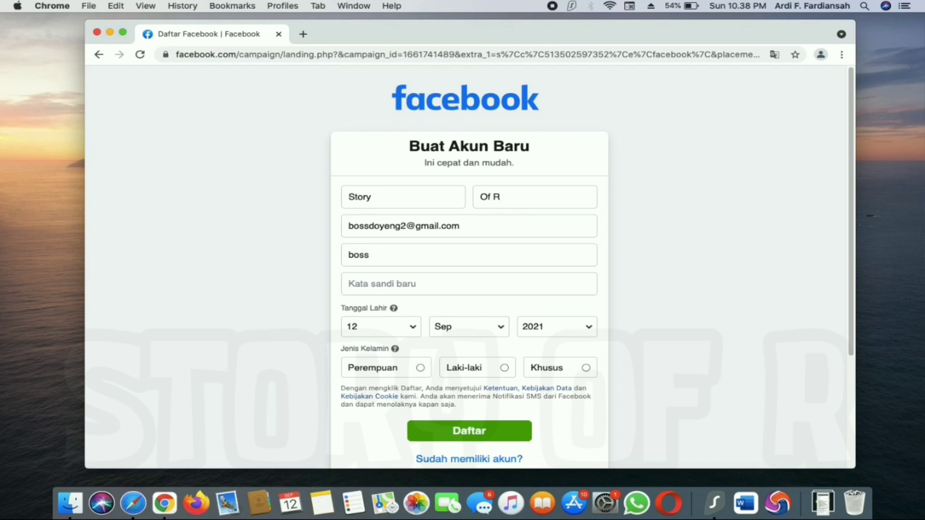
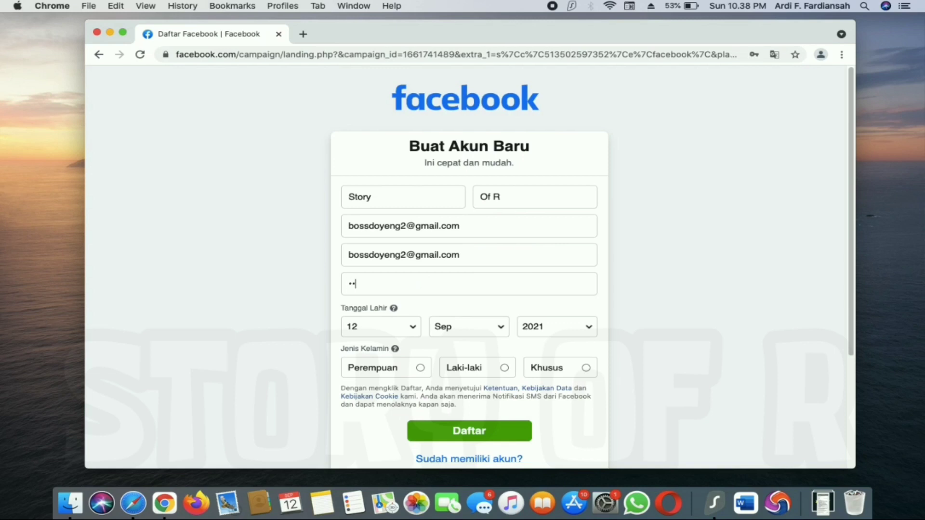
type("•••••")
left_click(399, 333)
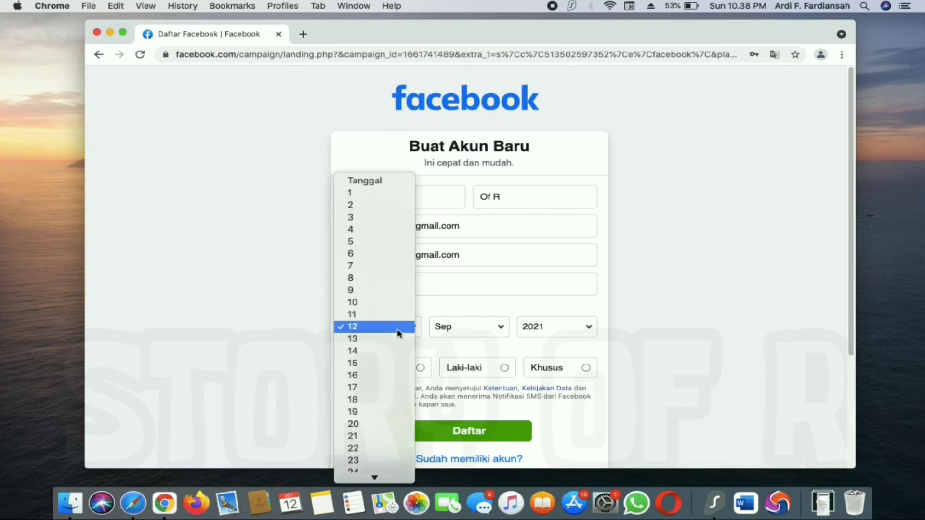
left_click(377, 254)
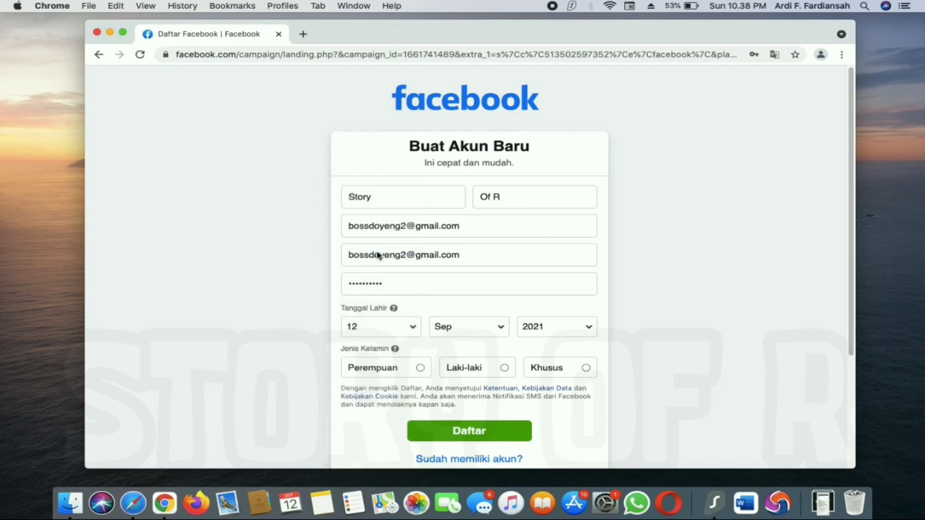
left_click(476, 328)
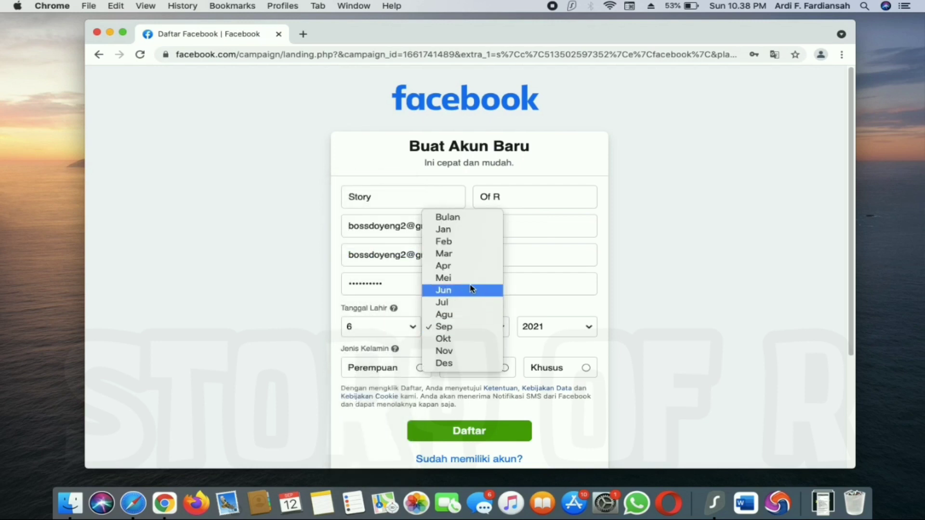
left_click(471, 290)
left_click(563, 331)
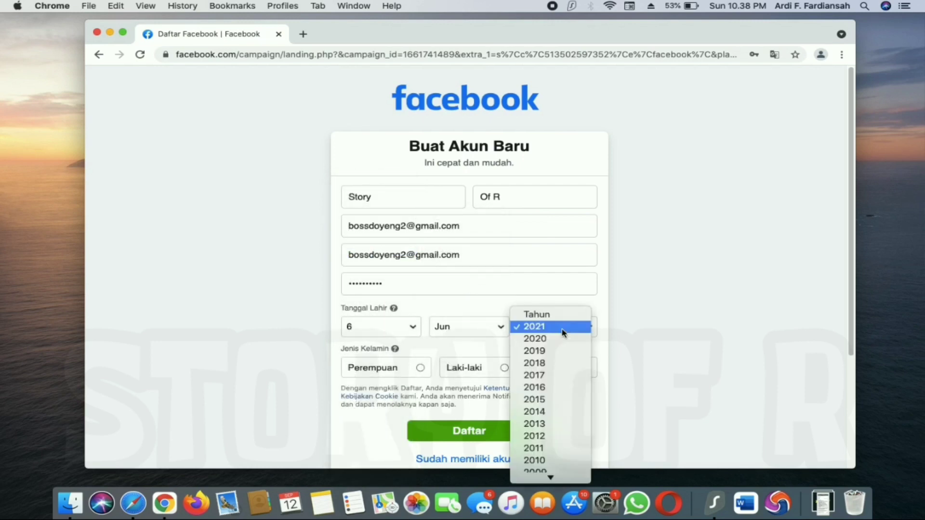
scroll(537, 437, "down", 5)
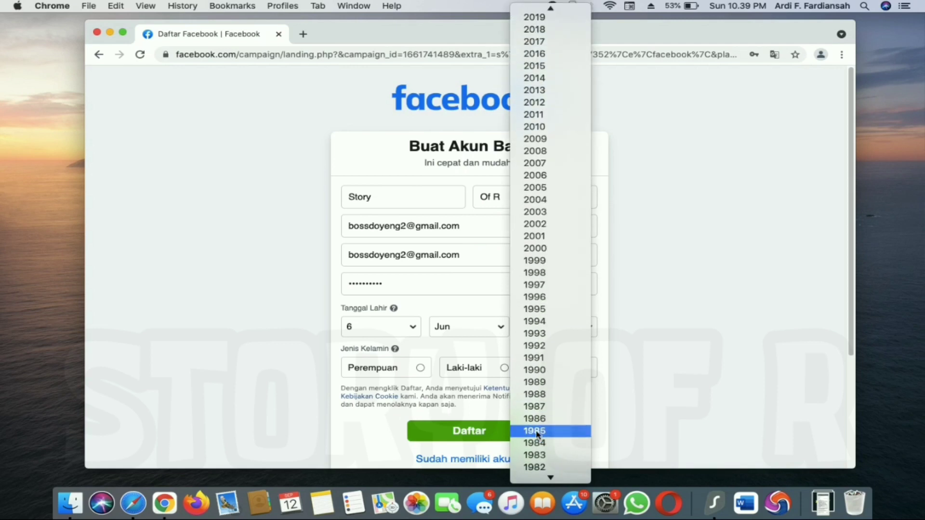
left_click(540, 370)
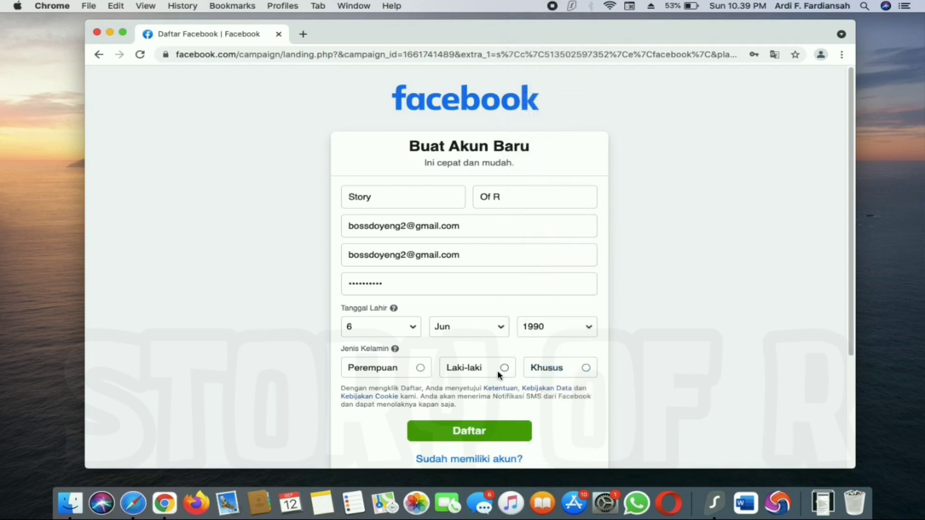
left_click(504, 369)
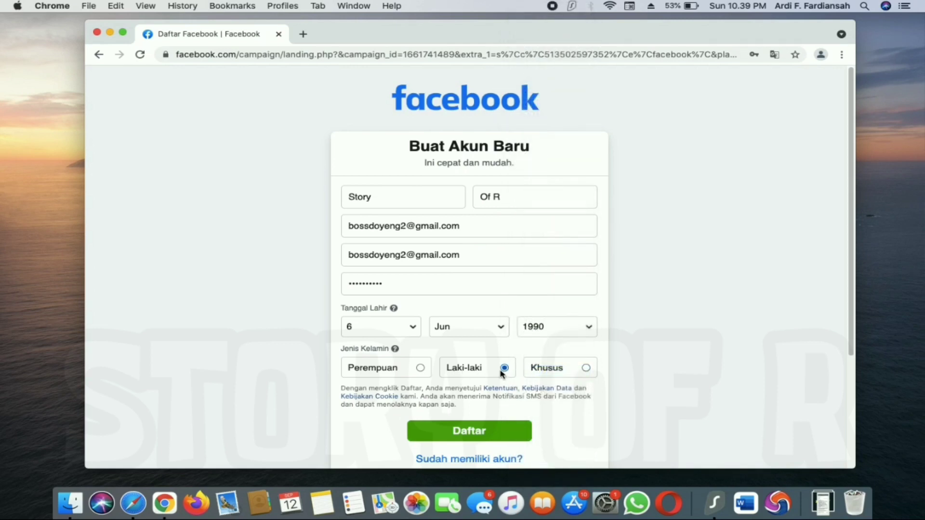
left_click(490, 442)
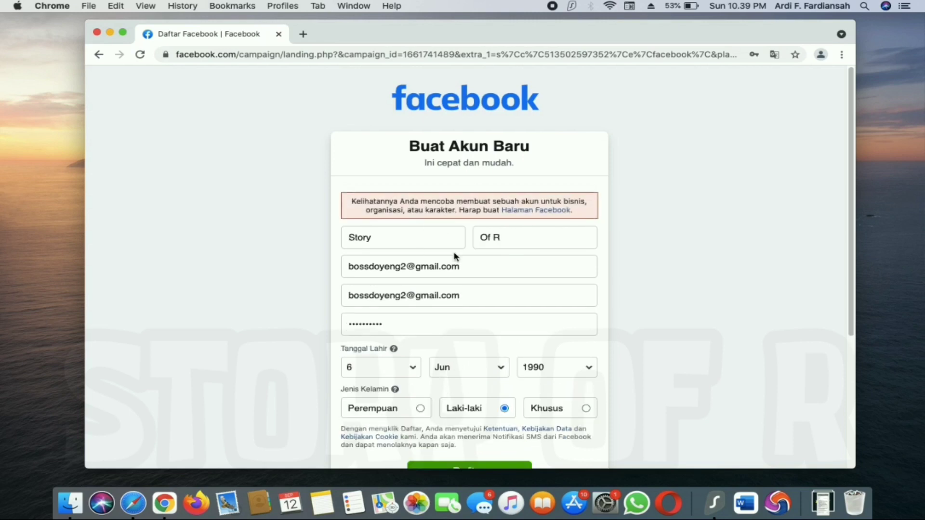
Replace the first and last name with a new name and resubmit the sign-up.
scroll(496, 324, "down", 3)
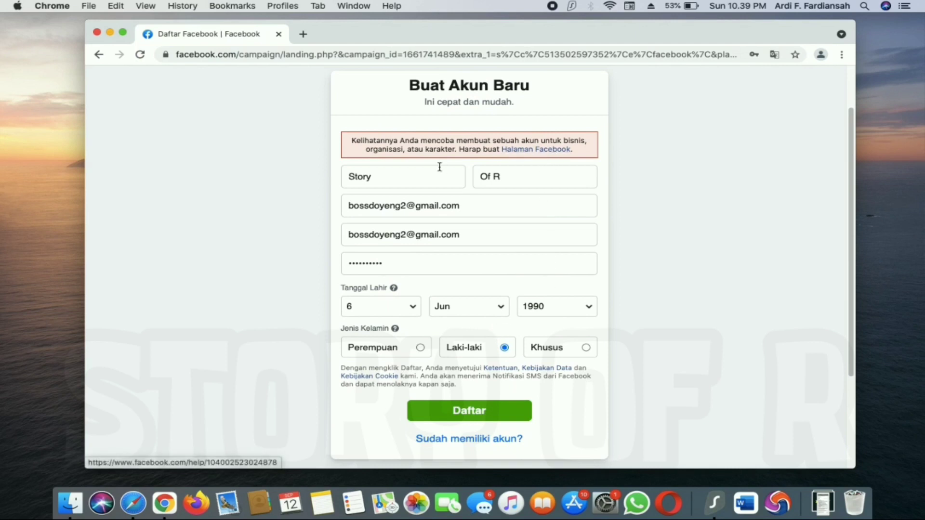
left_click(417, 178)
key("BackSpace")
key("BackSpace")
key("BackSpace")
key("BackSpace")
key("BackSpace")
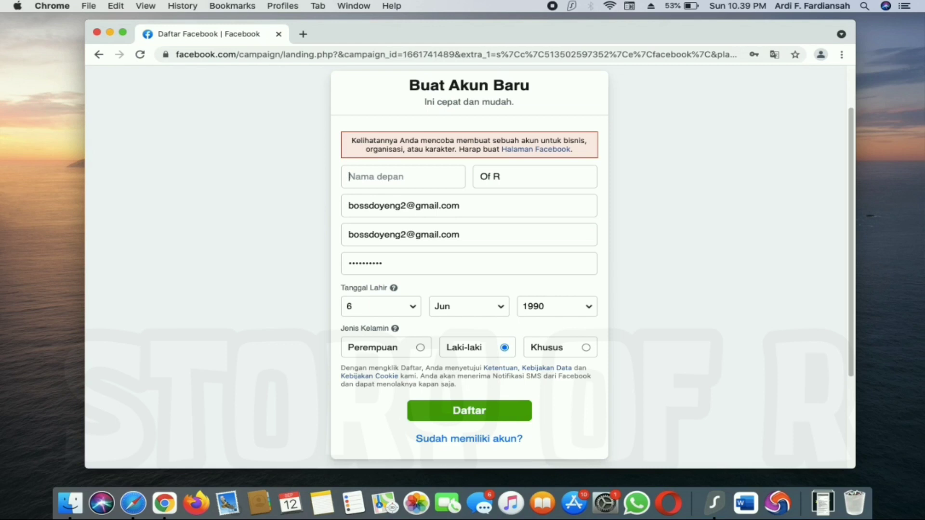
type("d")
key("BackSpace")
type("S")
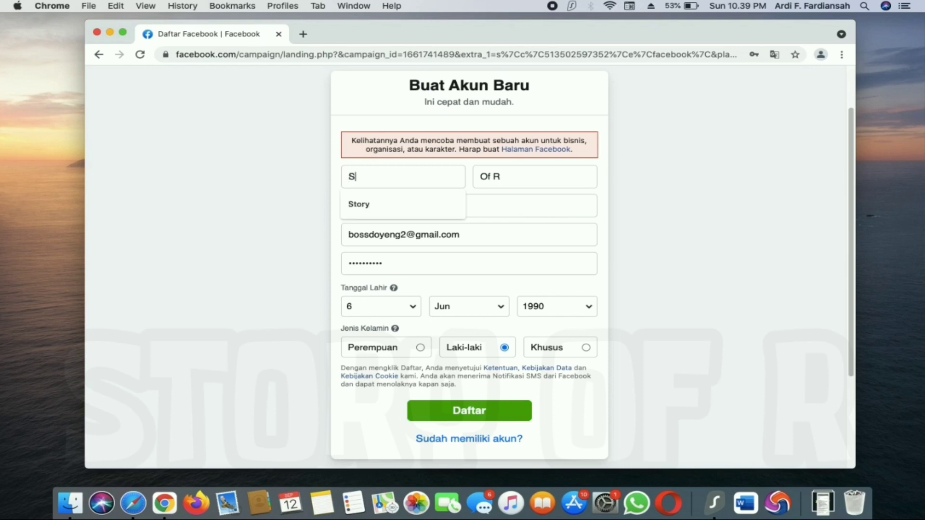
type("tory")
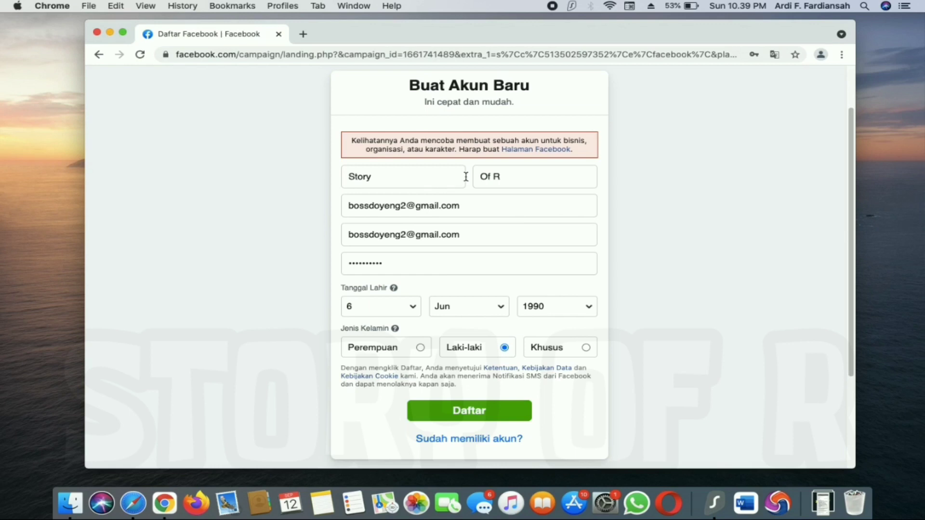
key("BackSpace")
key("BackSpace")
key("BackSpace")
key("BackSpace")
type("Doyeng")
left_click(490, 413)
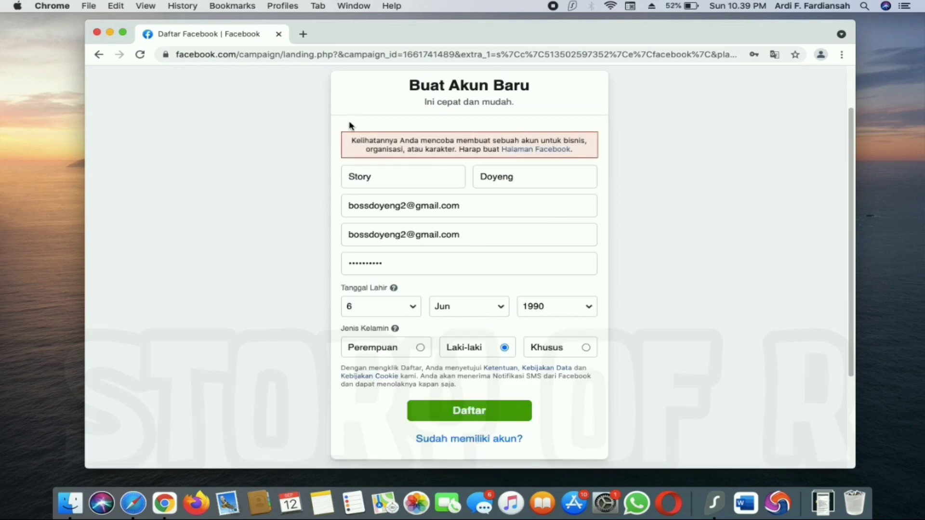
Change the first and last name again to a different new name.
left_click(396, 177)
key("BackSpace")
key("BackSpace")
key("BackSpace")
key("BackSpace")
key("BackSpace")
type("Effvant")
left_click(527, 182)
key("BackSpace")
key("BackSpace")
key("BackSpace")
key("BackSpace")
key("BackSpace")
key("BackSpace")
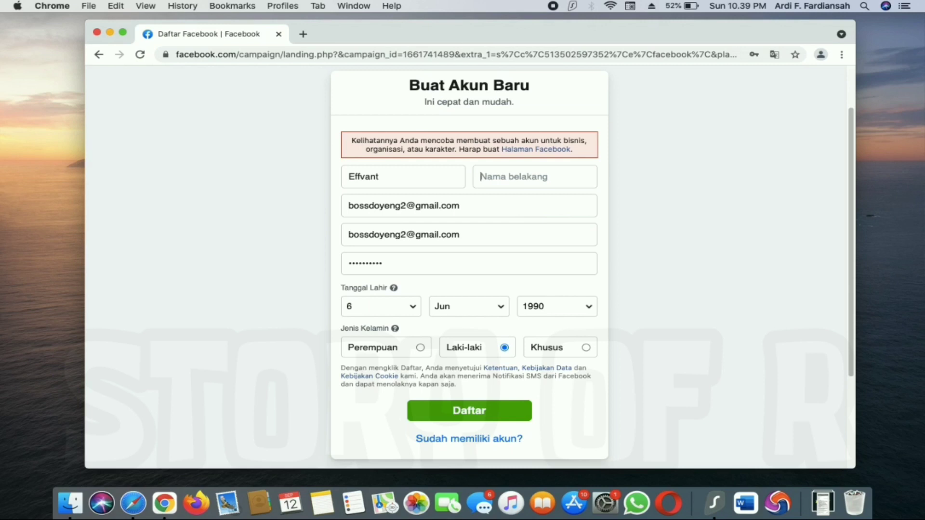
type("R")
Submit the sign-up, enter the e-mailed FB- confirmation code, and save the password in Chrome.
left_click(465, 415)
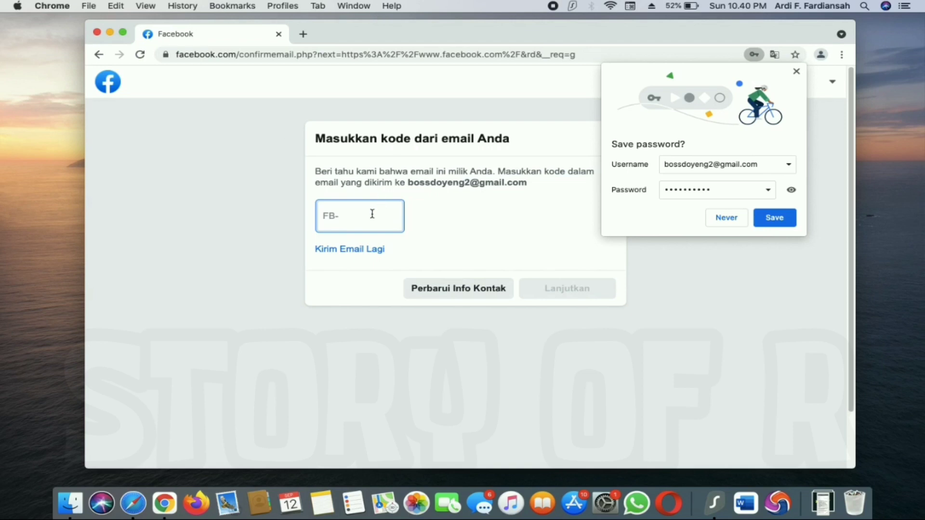
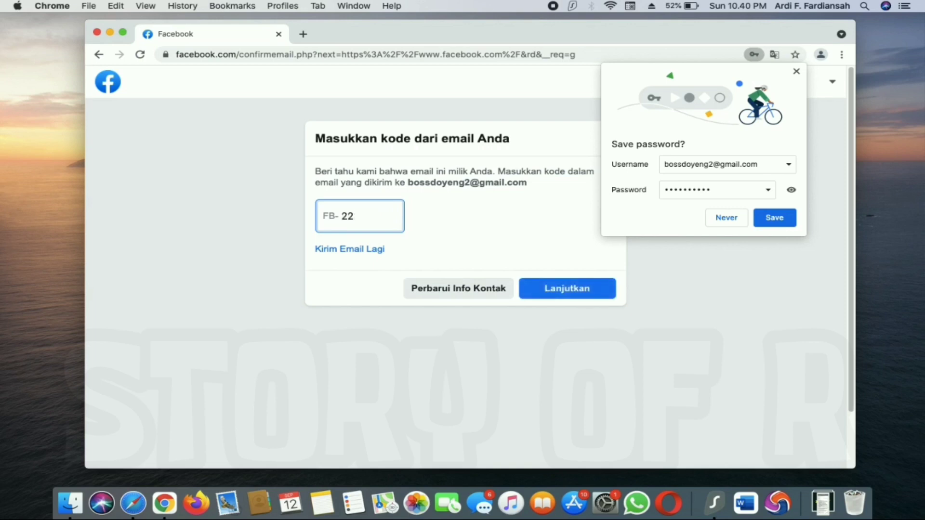
left_click(566, 289)
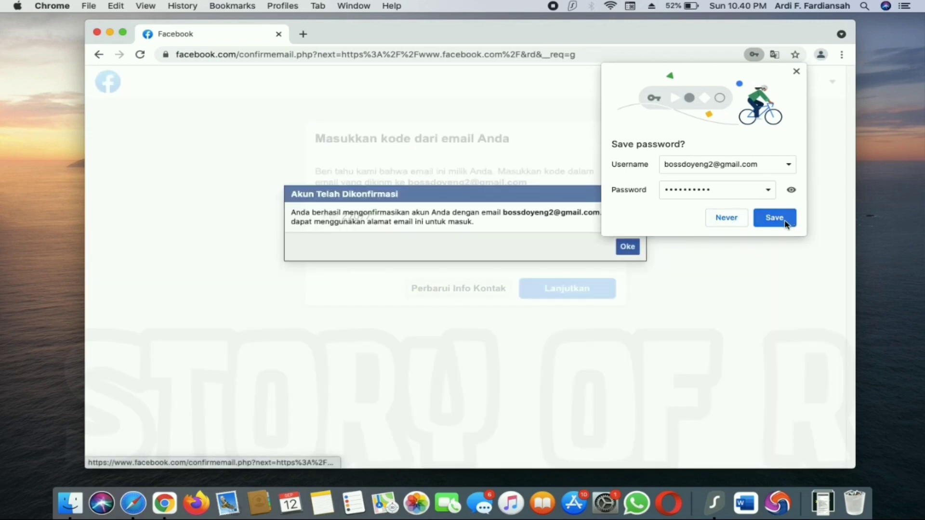
left_click(774, 217)
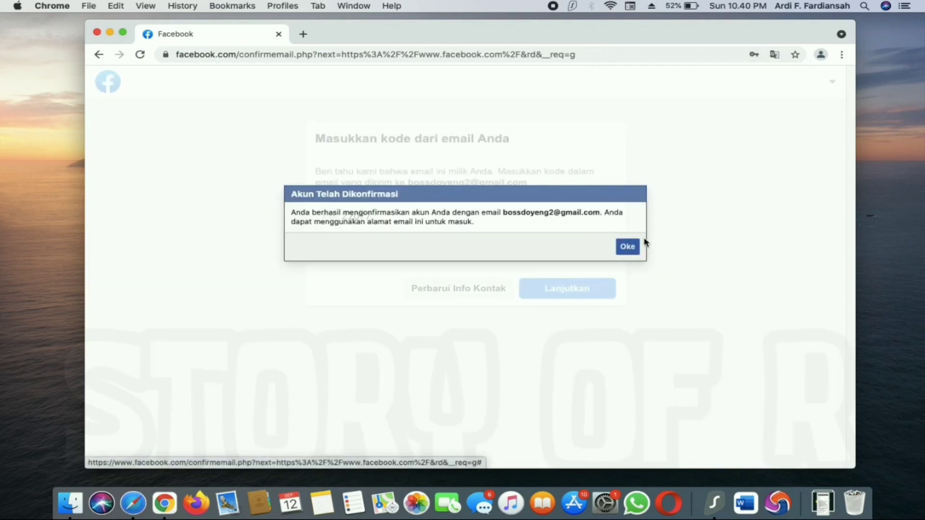
Dismiss the Akun Telah Dikonfirmasi notice, allow Chrome notifications, and browse the new news feed.
left_click(630, 249)
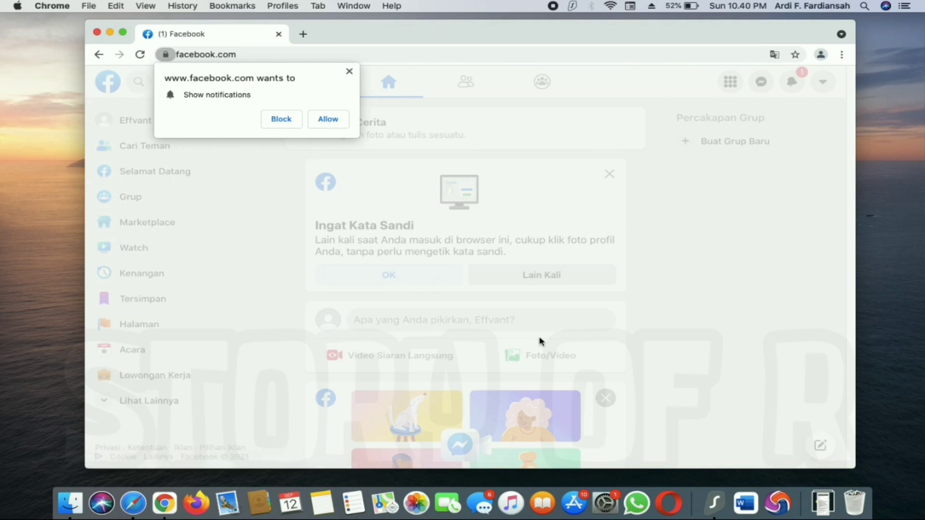
left_click(327, 122)
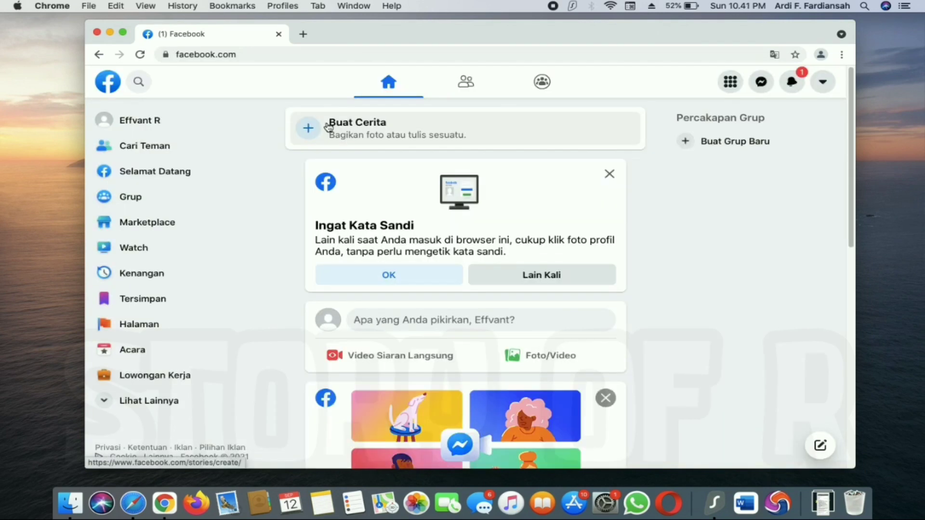
scroll(426, 329, "down", 3)
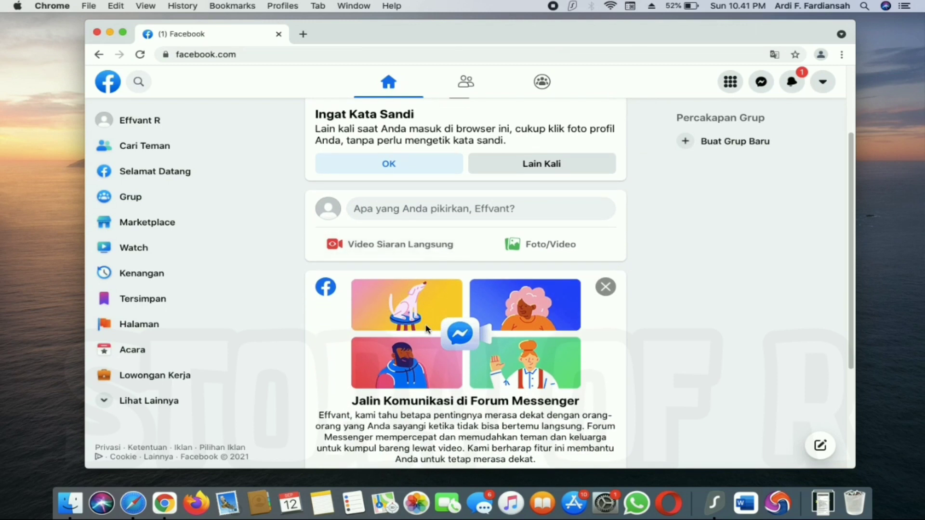
scroll(427, 329, "down", 4)
scroll(427, 330, "up", 5)
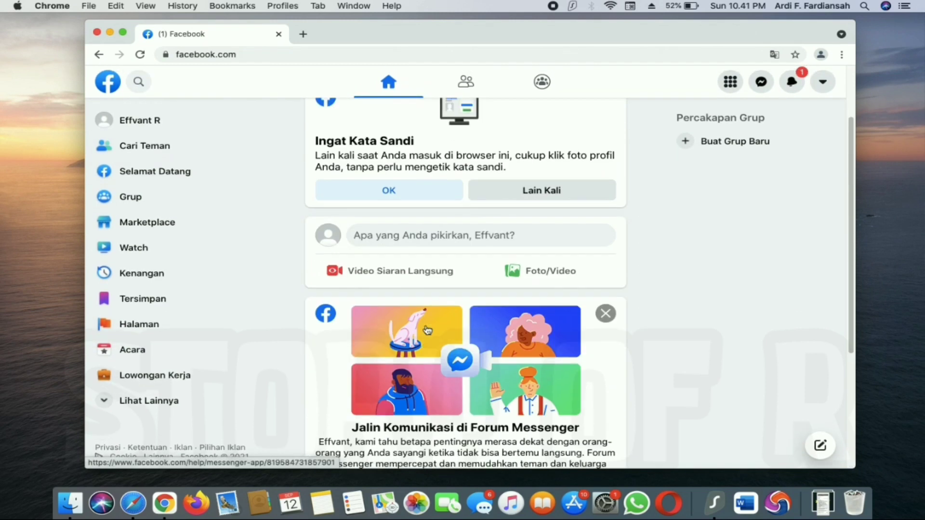
scroll(427, 330, "up", 2)
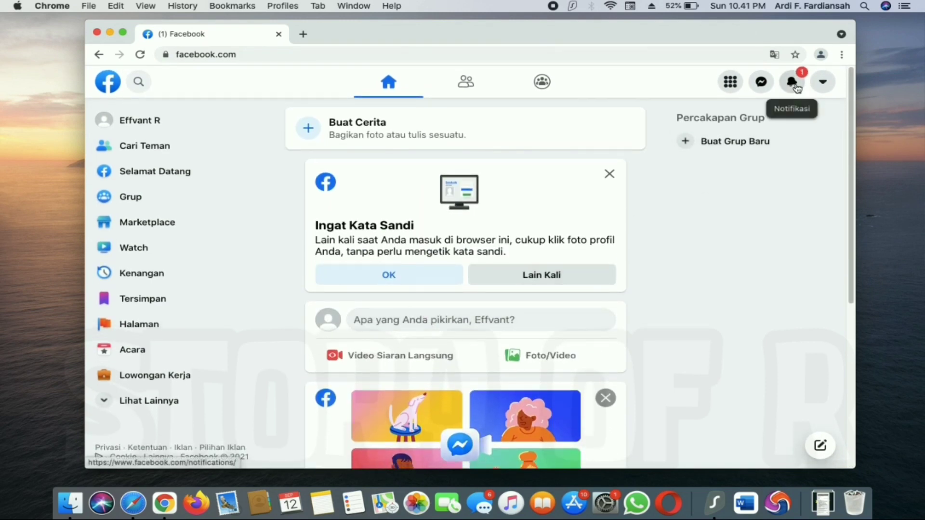
Open the welcome notification and go to the Beranda section of the Teman page.
left_click(794, 86)
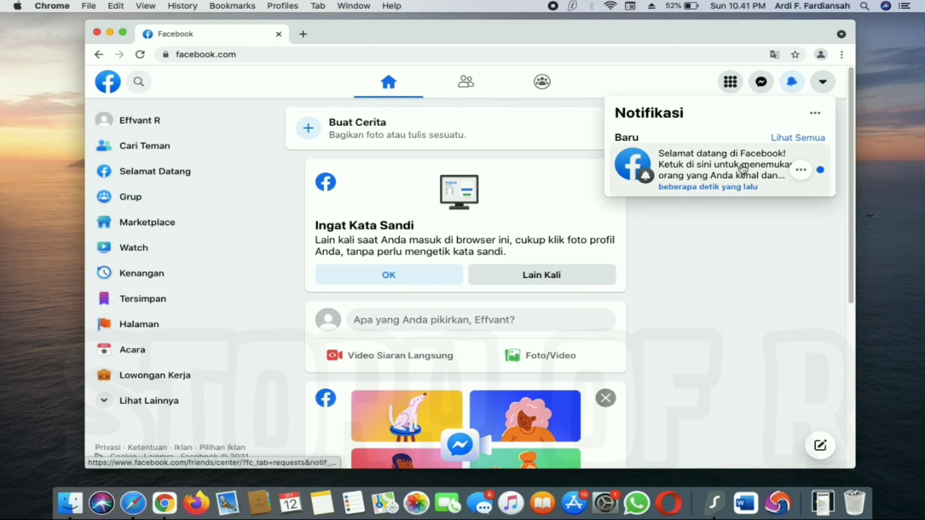
left_click(743, 168)
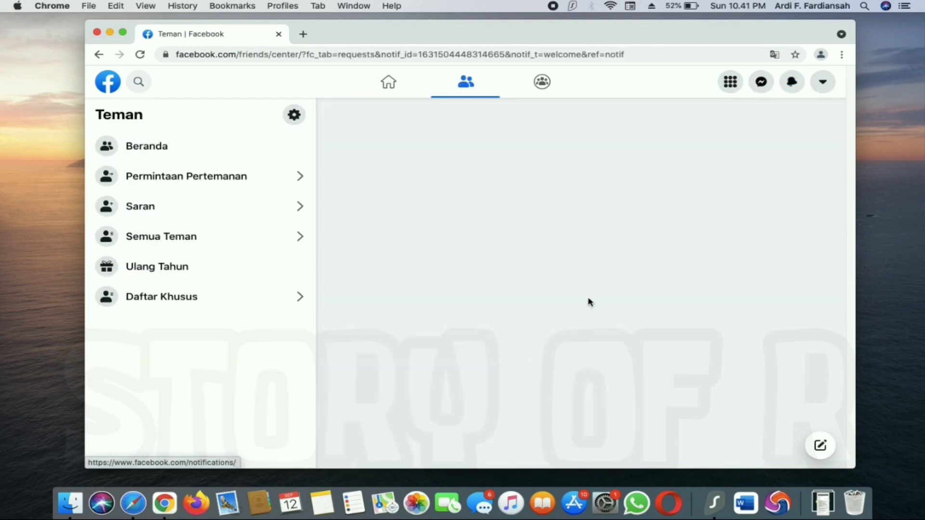
left_click(187, 157)
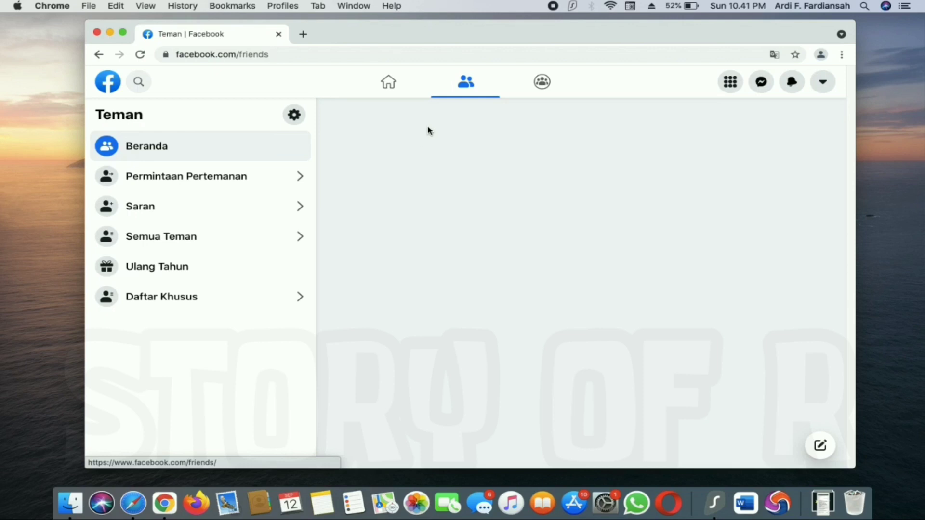
Return to the home feed and dismiss the Ingat Kata Sandi remember-password card.
left_click(396, 82)
scroll(382, 235, "down", 4)
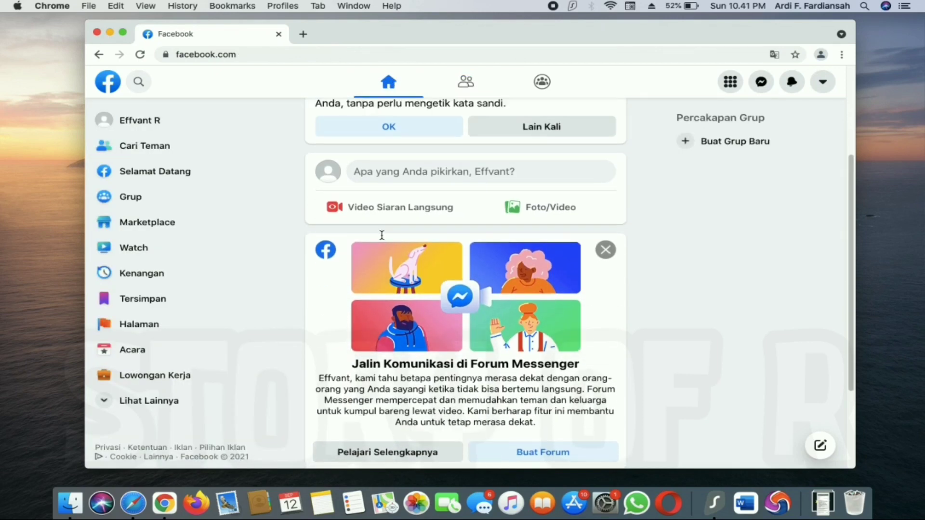
scroll(382, 235, "up", 5)
scroll(381, 235, "up", 1)
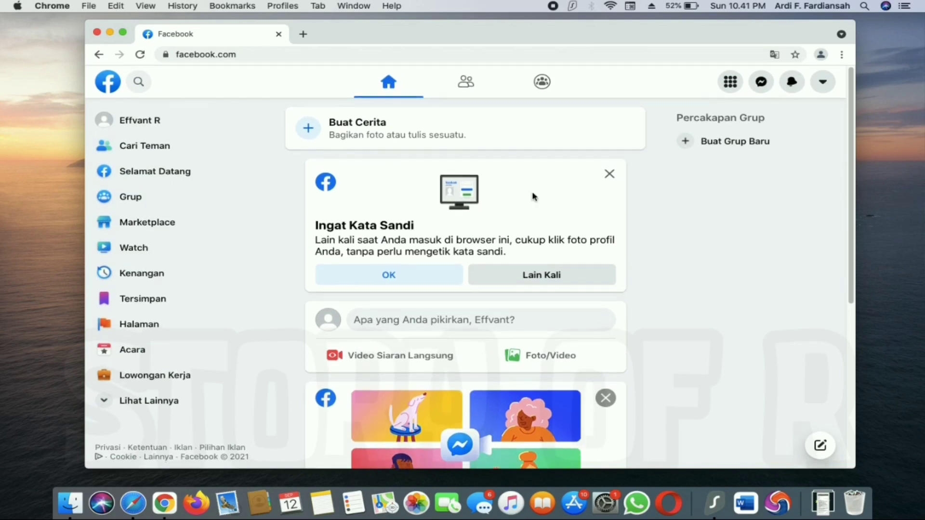
scroll(532, 196, "down", 6)
scroll(536, 212, "up", 6)
left_click(391, 275)
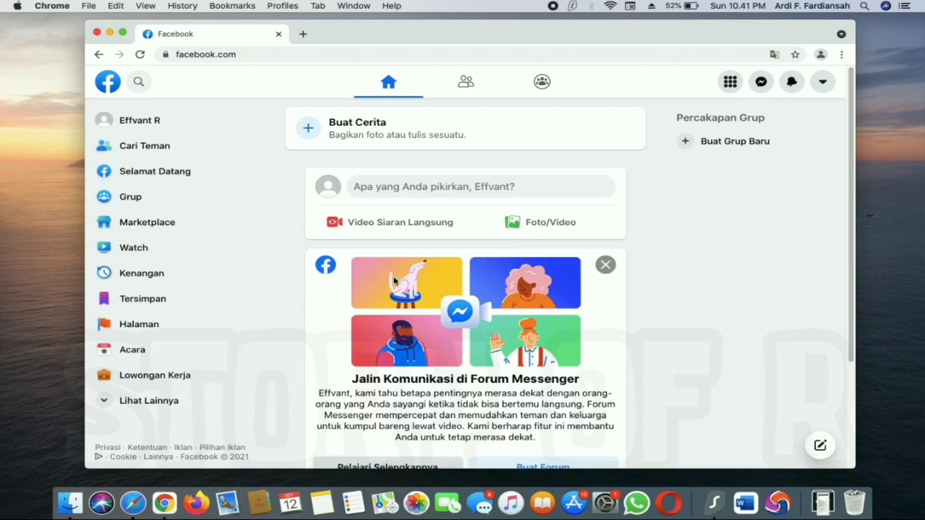
Close the Messenger promo card and set the new post's audience to Publik.
scroll(469, 263, "down", 5)
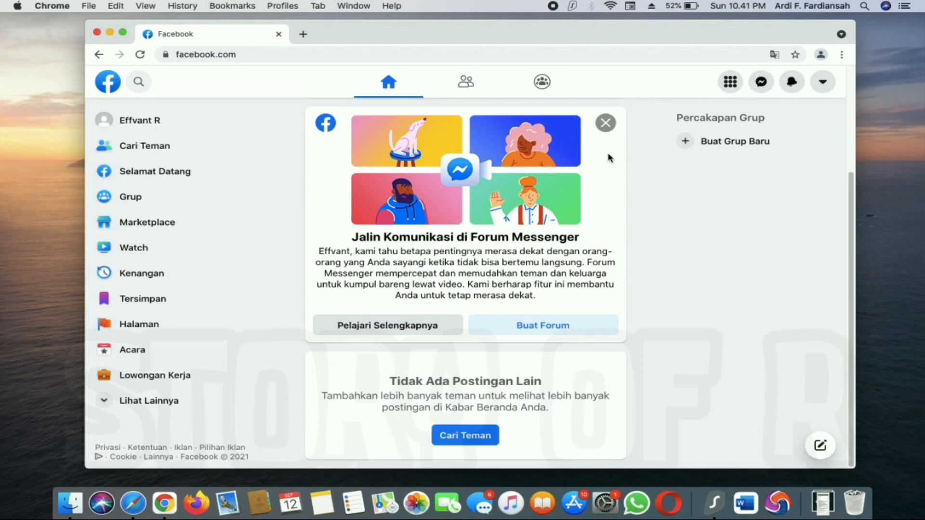
left_click(605, 123)
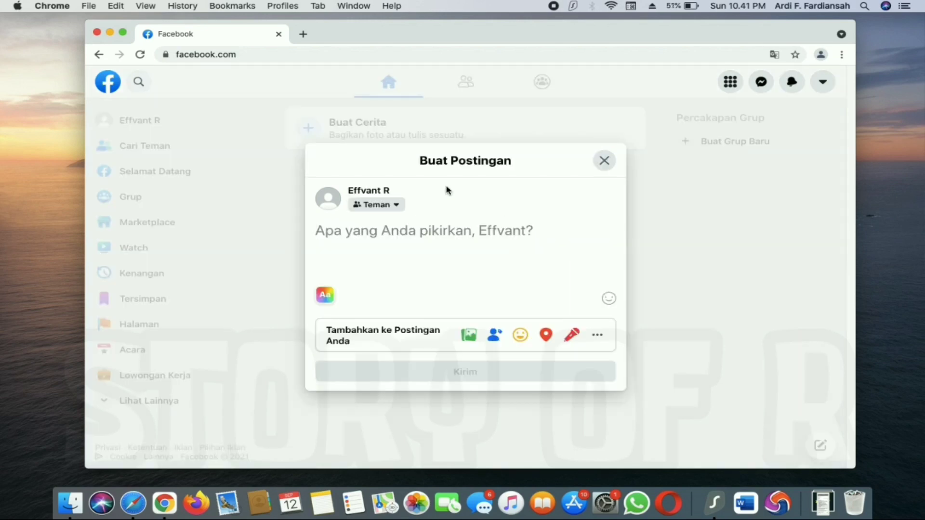
left_click(394, 206)
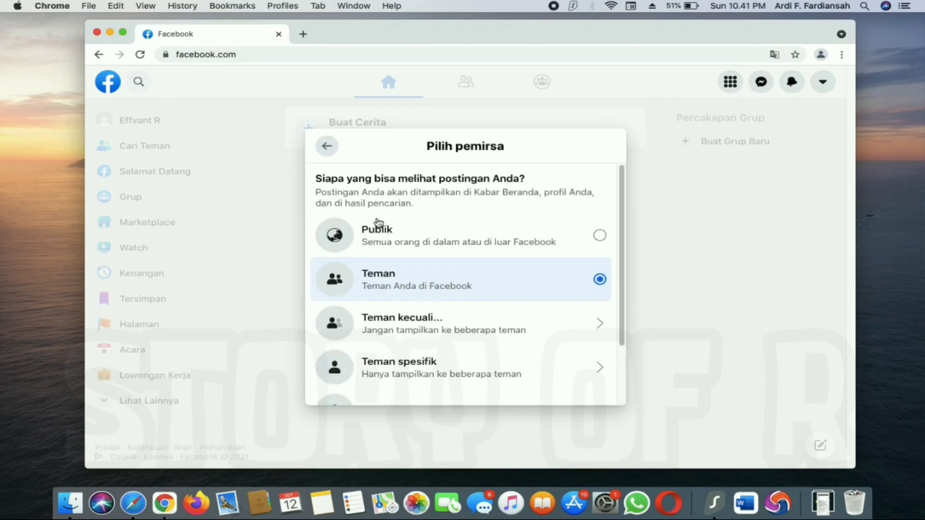
left_click(588, 234)
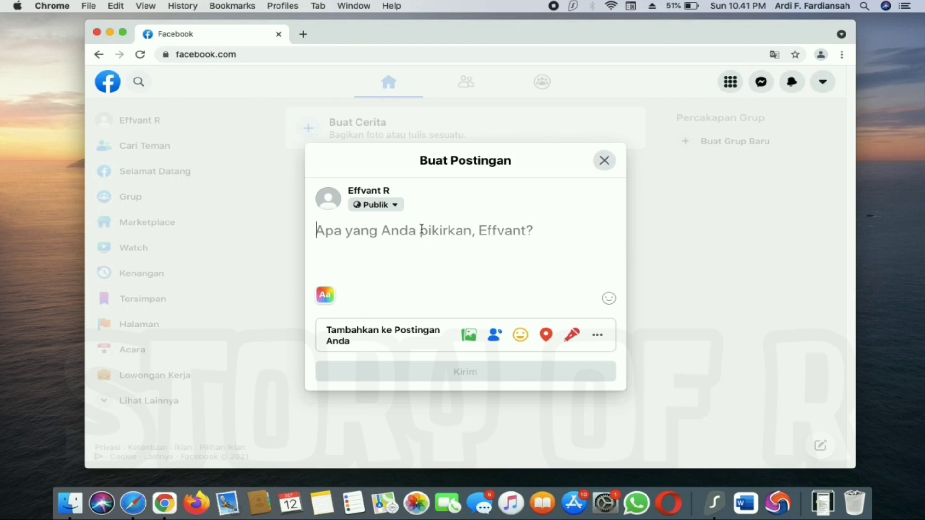
Write 'Terimakasih yang sudah menonton channel ini dan mohon dukunganya dengan like dan subscribe' in the post.
left_click(422, 229)
type("Te")
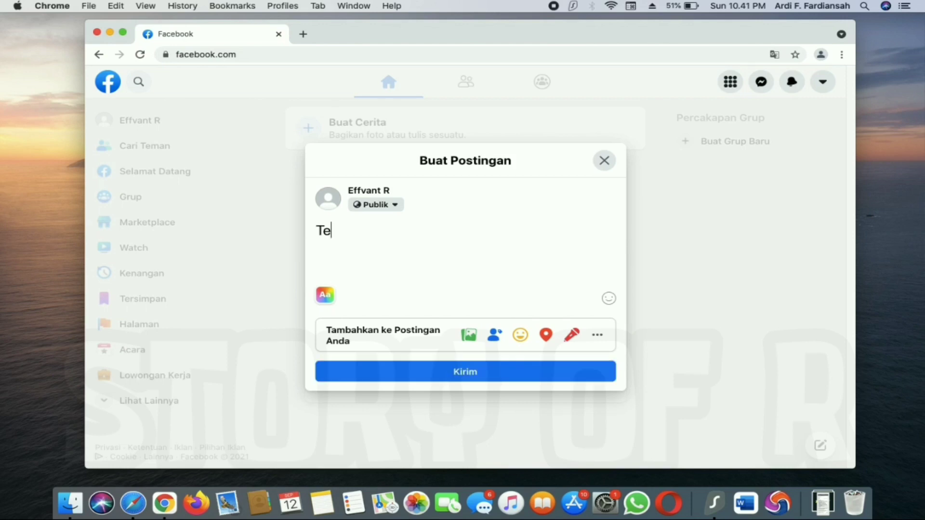
type("rimakasi")
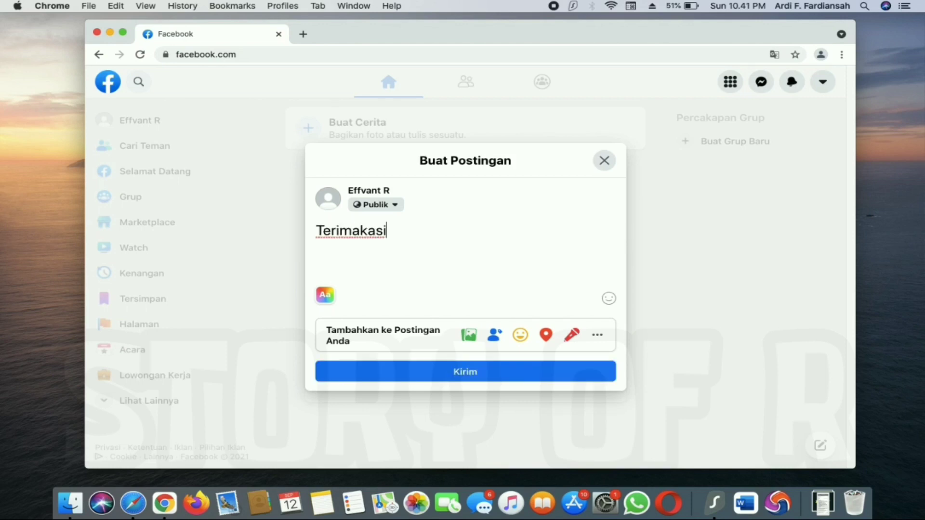
type("h yang sudah")
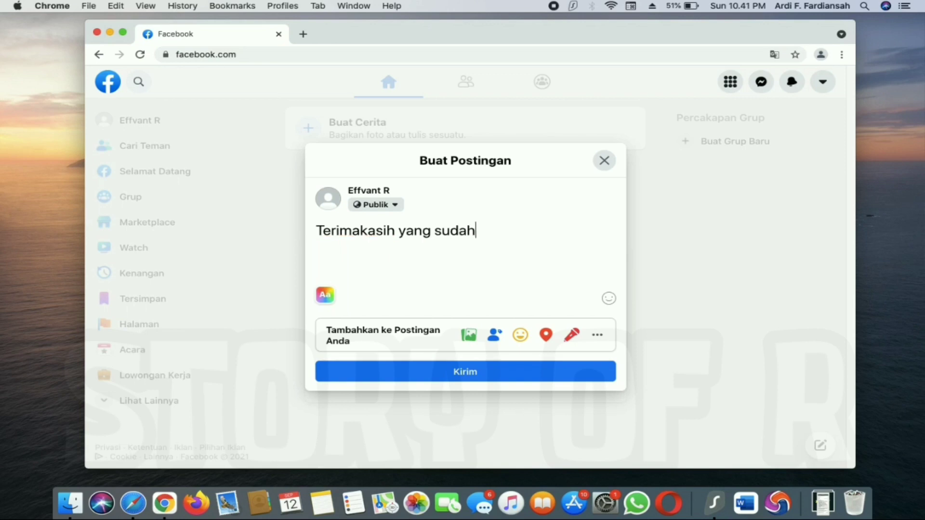
type(" menontin")
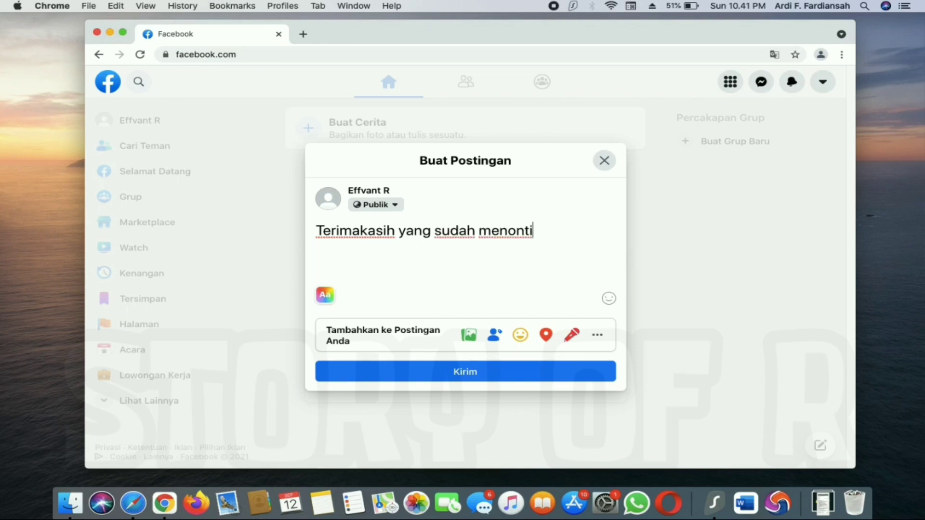
key("BackSpace")
key("BackSpace")
type("on co")
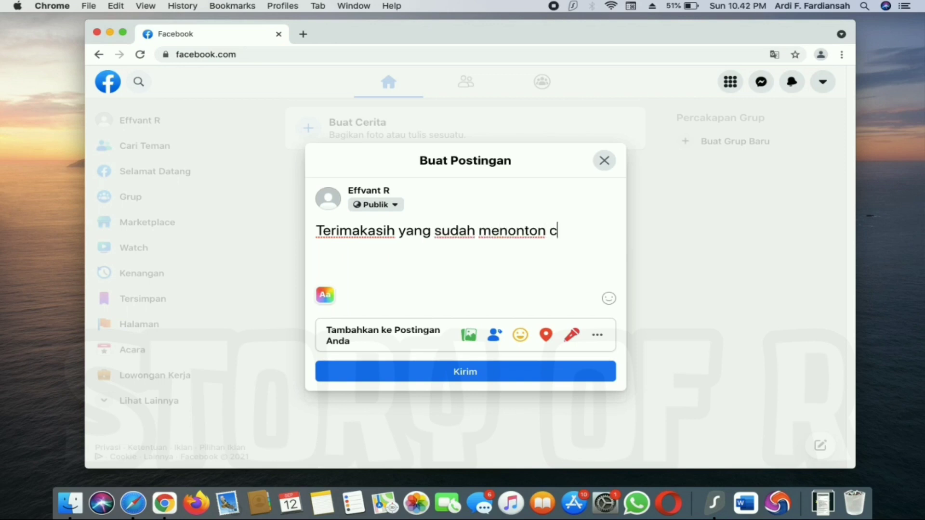
key("BackSpace")
key("BackSpace")
type("hannel ini")
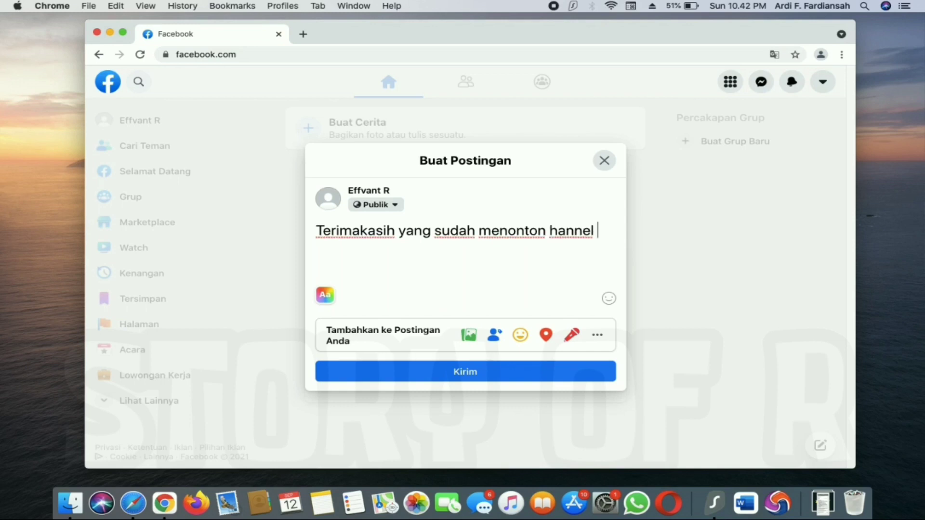
key("BackSpace")
key("BackSpace")
key("BackSpace")
key("BackSpace")
key("BackSpace")
key("BackSpace")
key("BackSpace")
key("BackSpace")
key("BackSpace")
key("BackSpace")
type("channel ini")
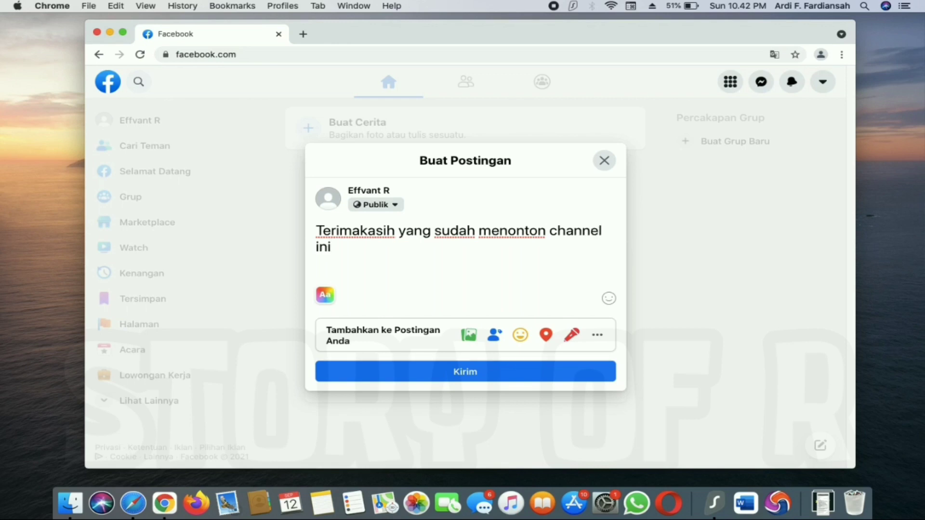
type(" dan mohoj")
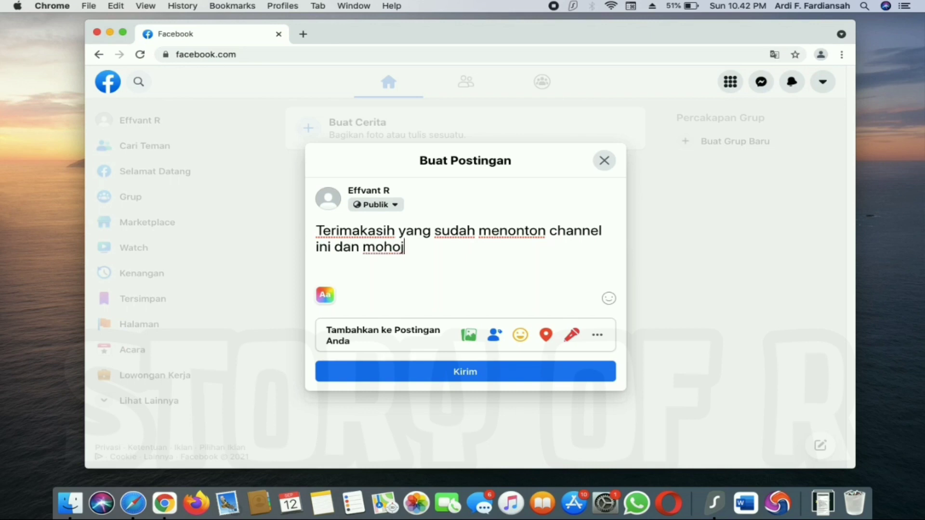
key("BackSpace")
type("n duku")
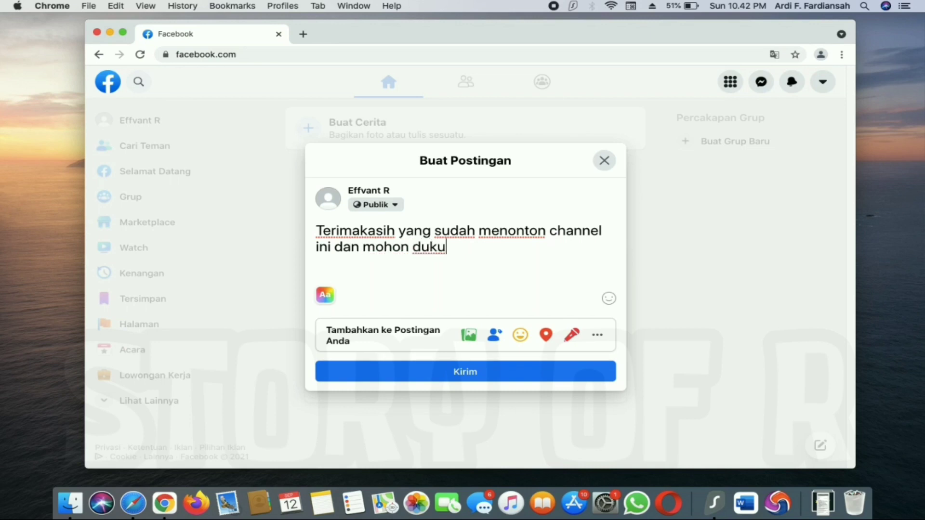
type("nganya denga")
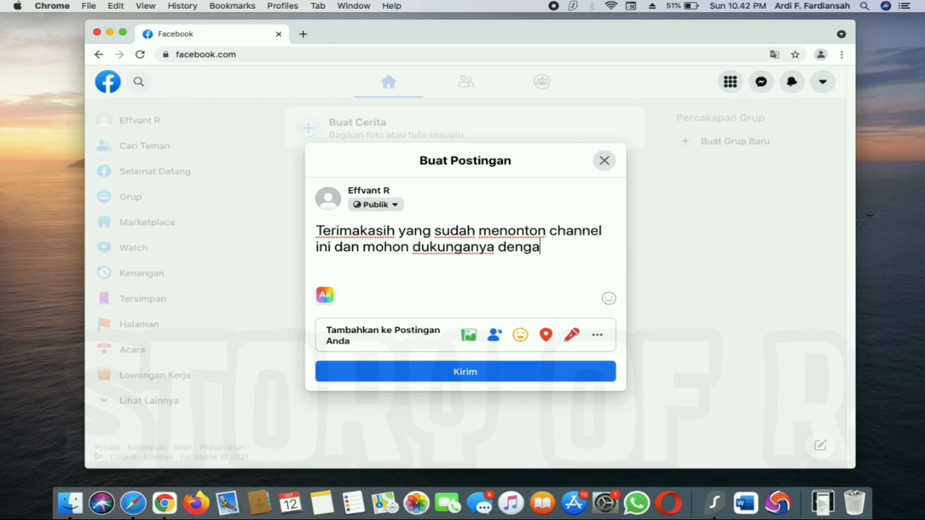
type("n like dan su")
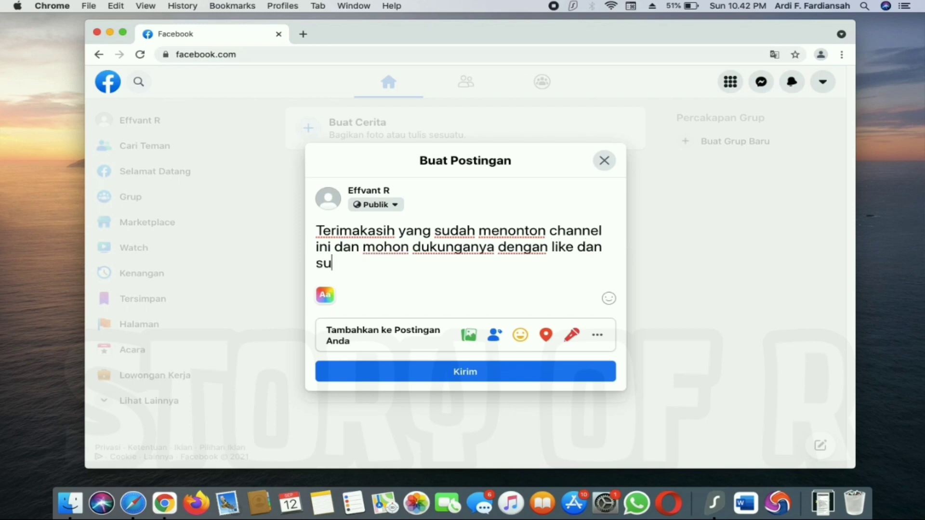
type("bscribe")
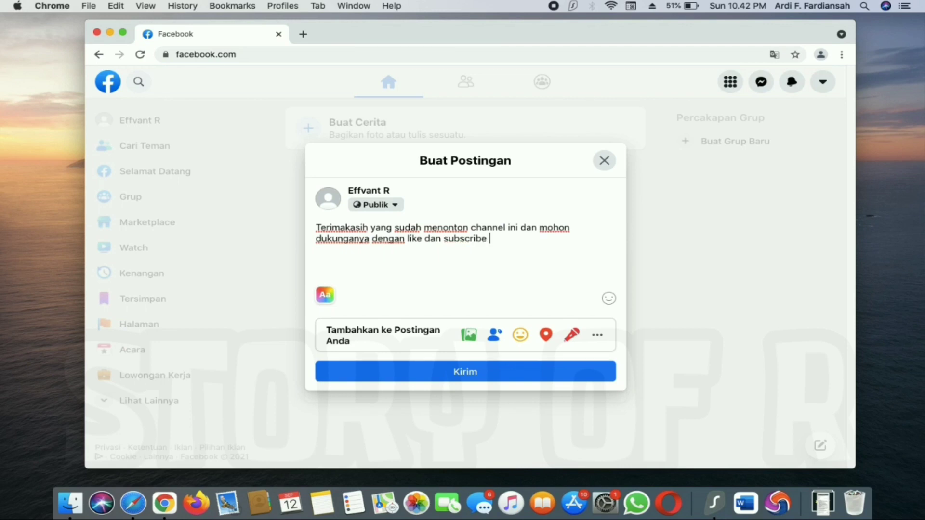
End the message with 'subscribenya,, Salam dari Story of R' and publish the post.
key("BackSpace")
type("nya")
type(",, Salam dari Story ")
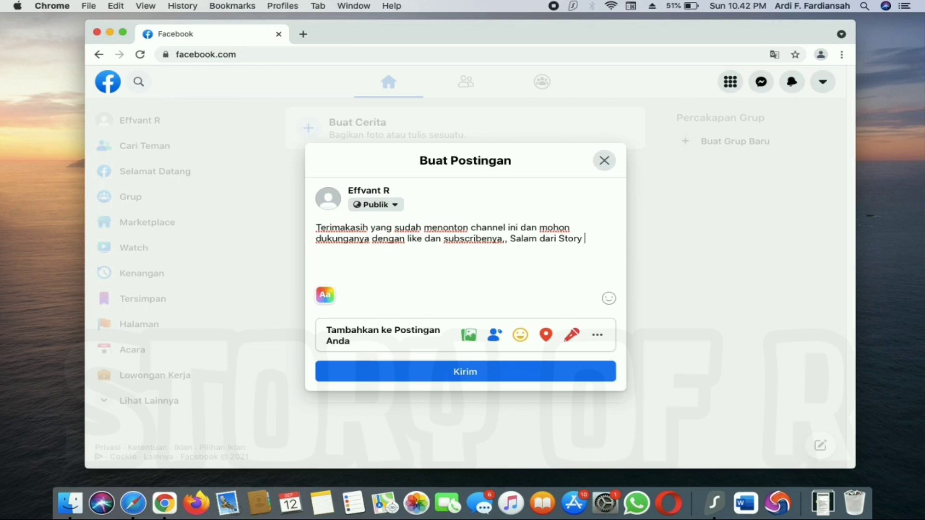
type("of R")
left_click(398, 373)
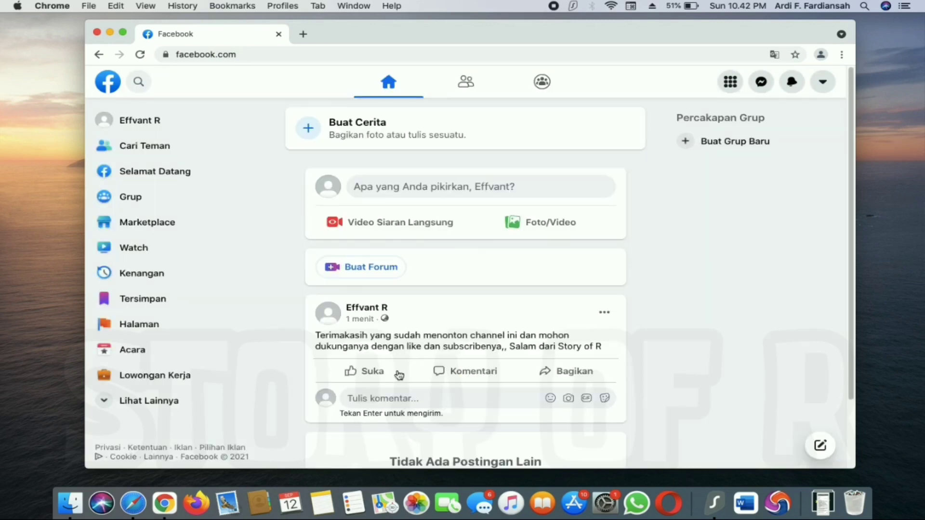
scroll(449, 378, "down", 3)
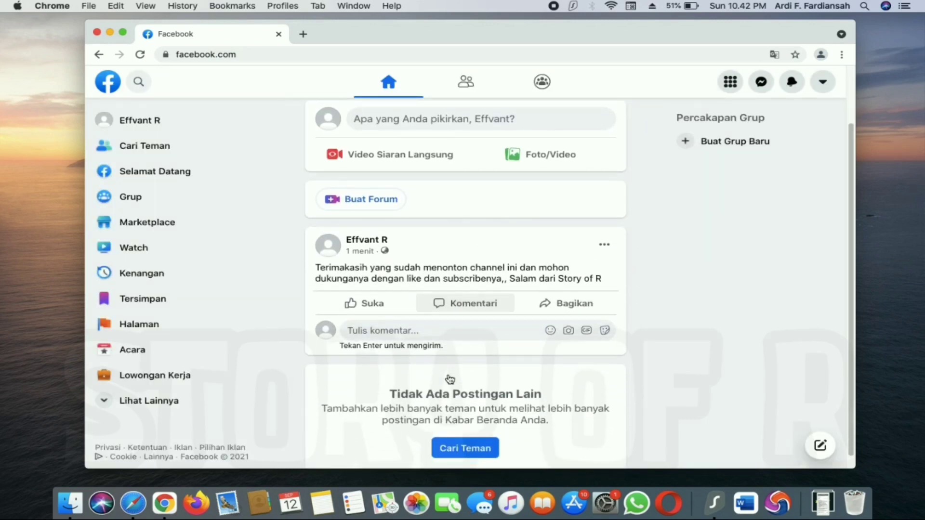